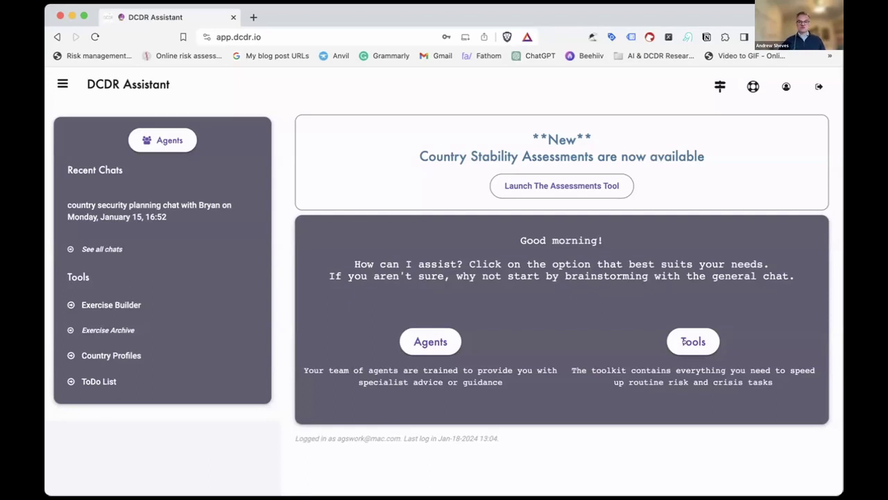
# - Open the Crisis Exercise Builder from the toolkit and start a new crisis exercise
pyautogui.click(683, 341)
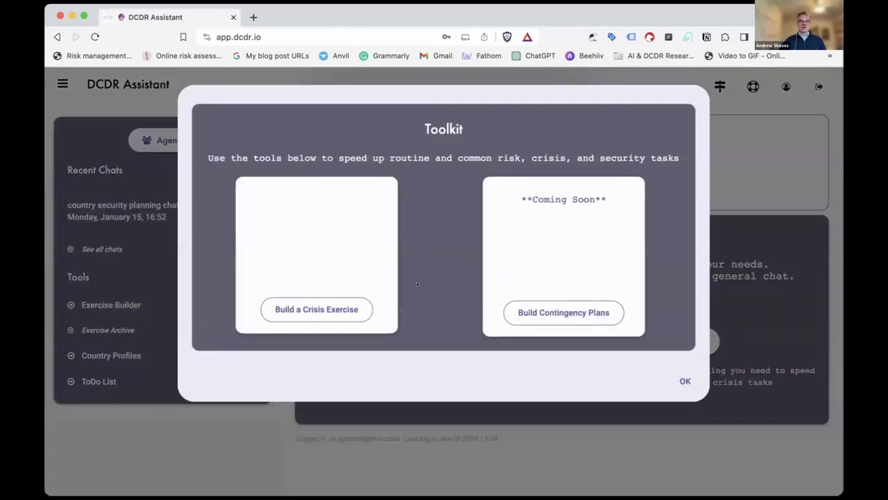
pyautogui.click(303, 305)
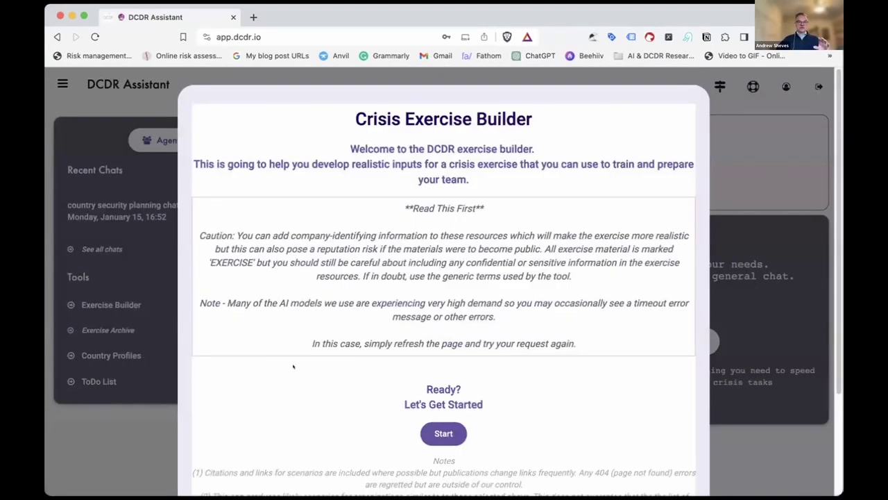
pyautogui.scroll(-1, 293, 376)
pyautogui.scroll(-3, 292, 377)
pyautogui.click(443, 303)
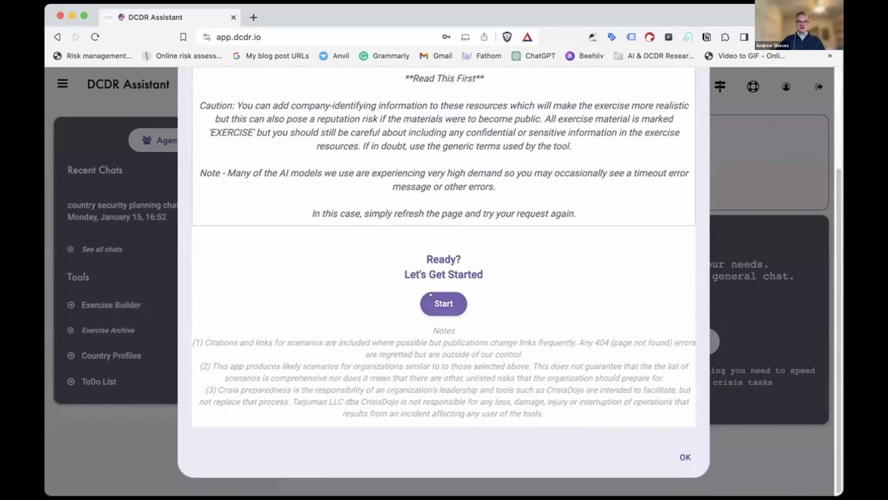
pyautogui.scroll(-5, 310, 311)
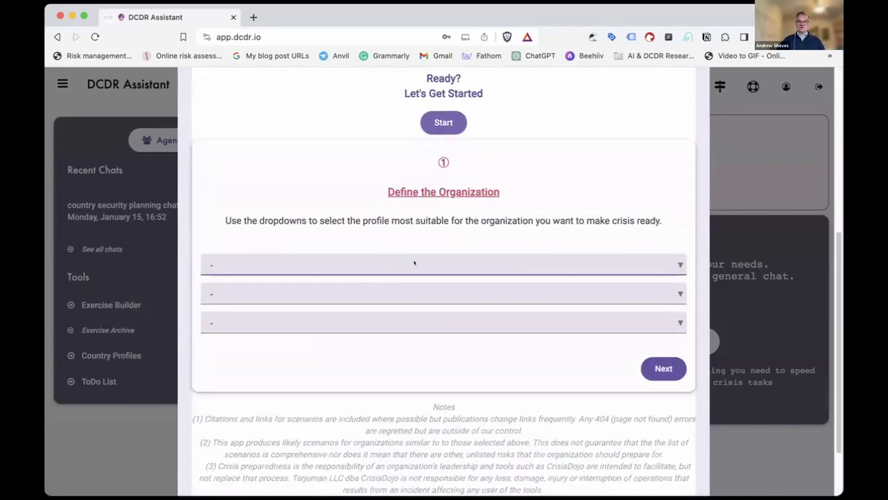
# - Define the organization as a local Shopping Mall in the UK and proceed to the idea generation stage
pyautogui.click(423, 262)
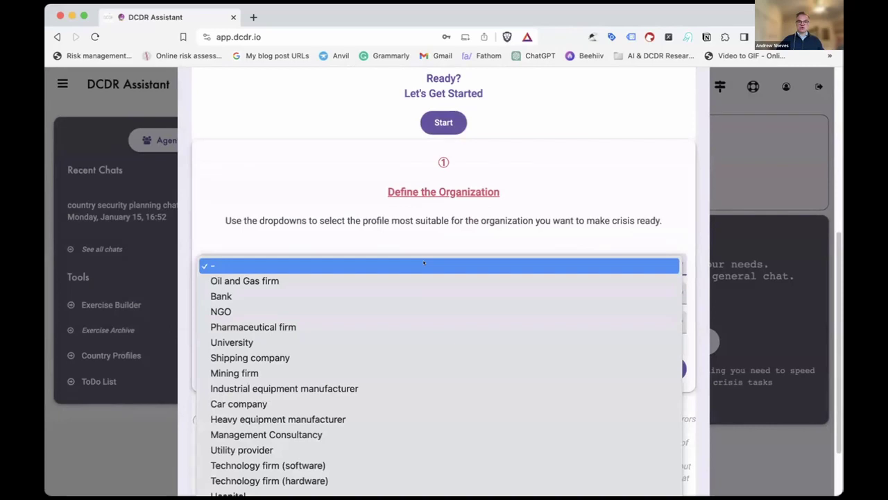
pyautogui.scroll(-2, 411, 375)
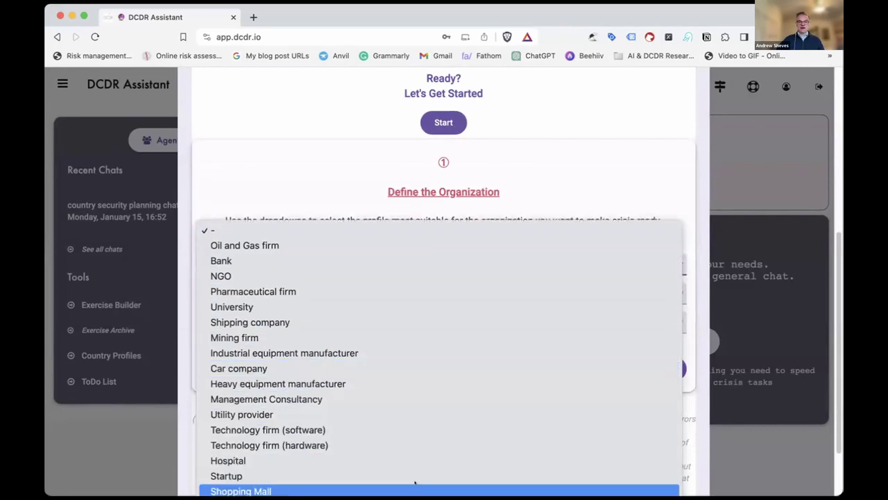
pyautogui.click(415, 489)
pyautogui.click(435, 297)
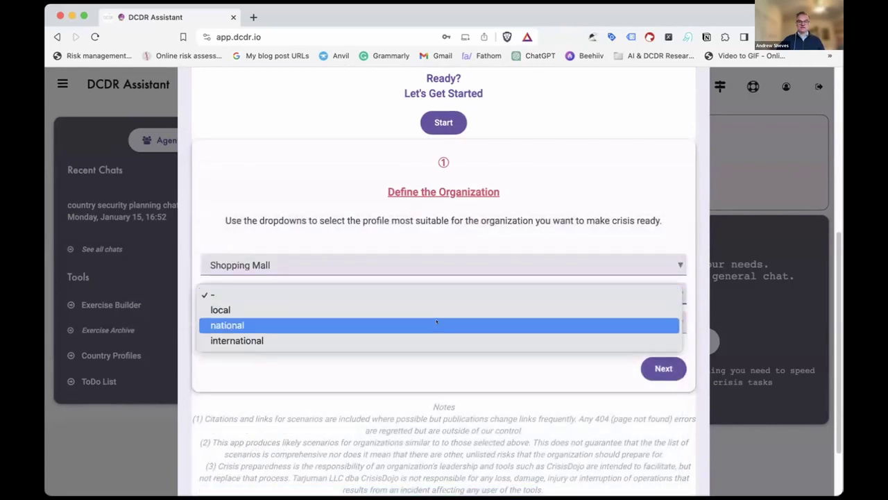
pyautogui.click(436, 310)
pyautogui.click(442, 322)
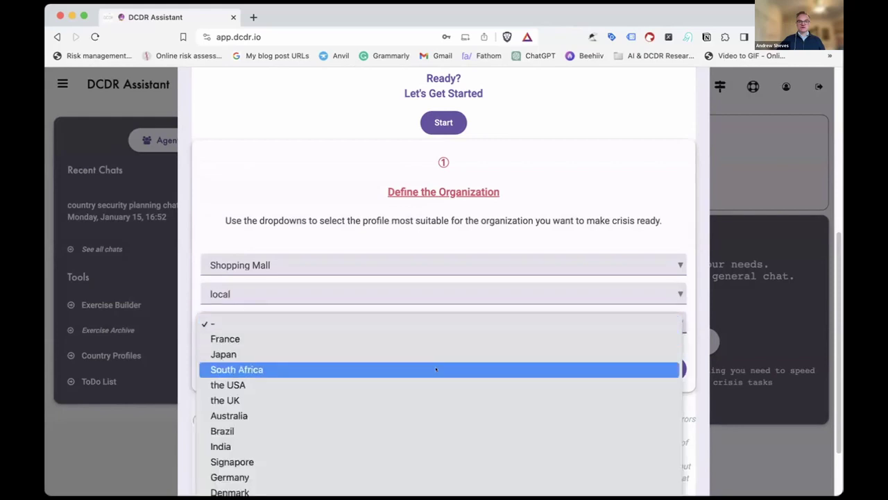
pyautogui.click(437, 400)
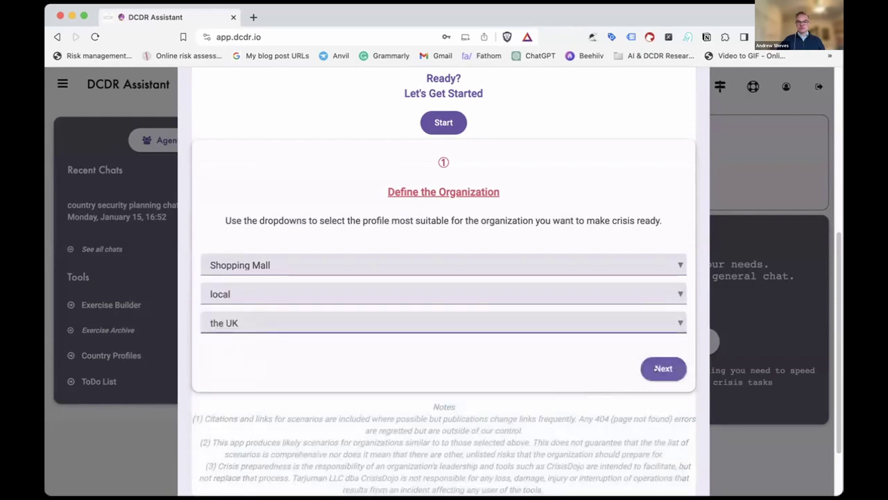
pyautogui.scroll(-3, 527, 415)
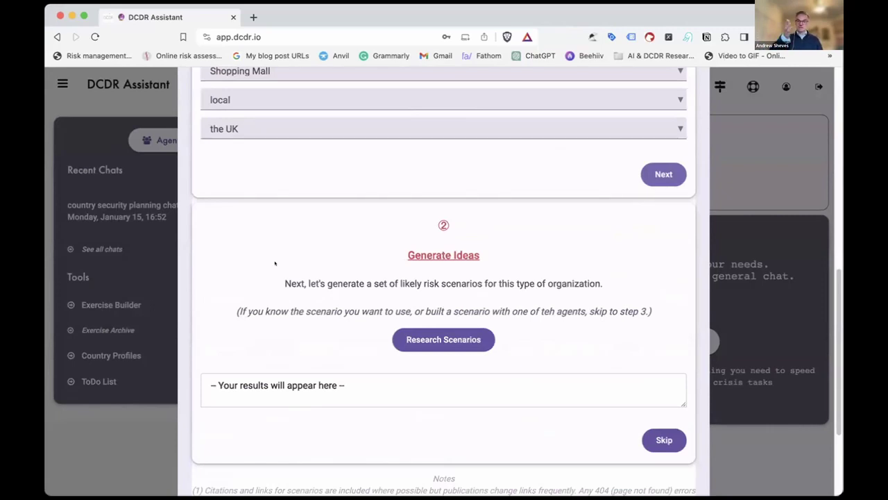
# - Skip the scenario research stage and proceed to developing the scenario
pyautogui.click(653, 435)
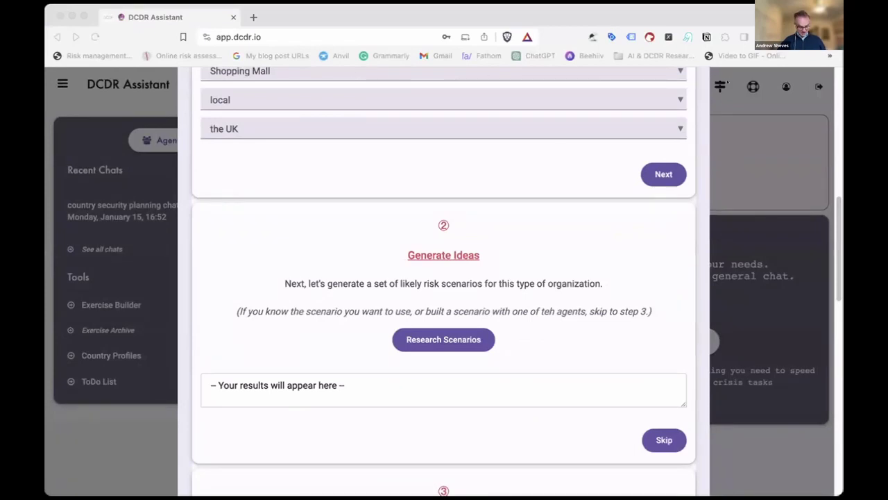
pyautogui.click(188, 253)
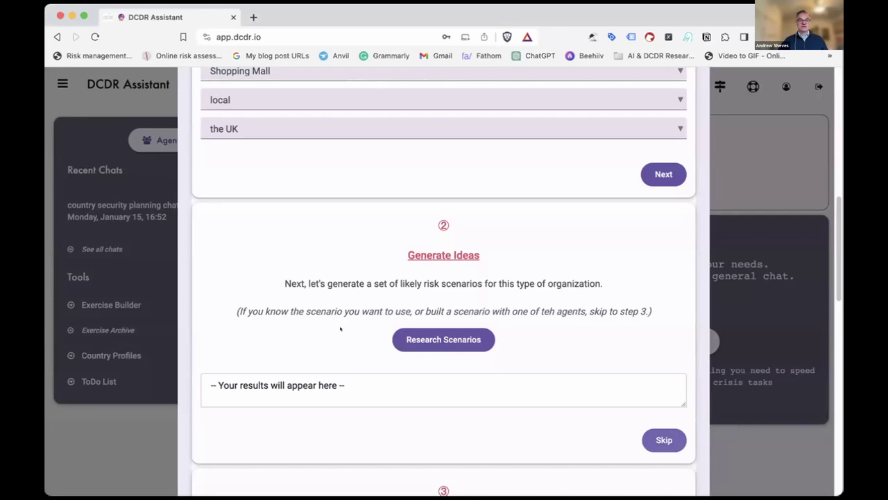
pyautogui.scroll(-3, 340, 326)
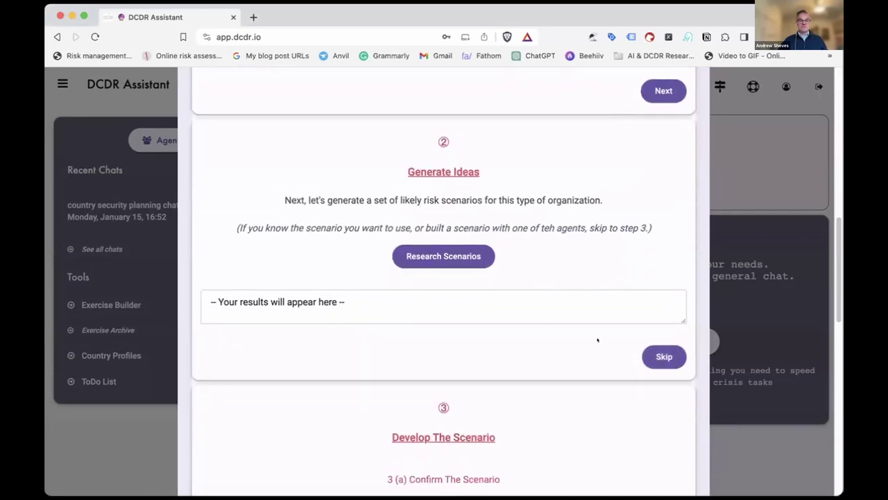
# - Enter the scenario: "A lone individual armed with a knife or other bladed weapon starts attacking shoppers randomly. This scenario is reminiscent of the london bridge attack"
pyautogui.scroll(-5, 598, 340)
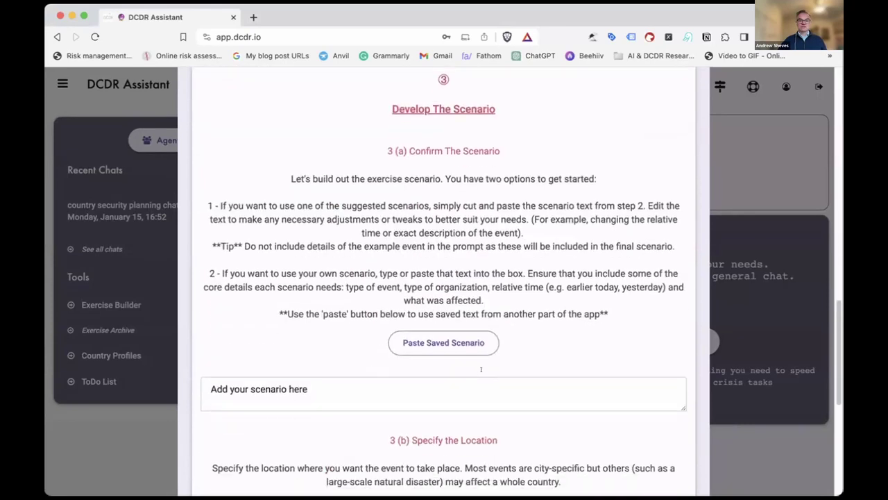
pyautogui.write('A lone individual armed with a knife or other bladed weapon starts attacking shoppers randomly. This scenario is reminis')
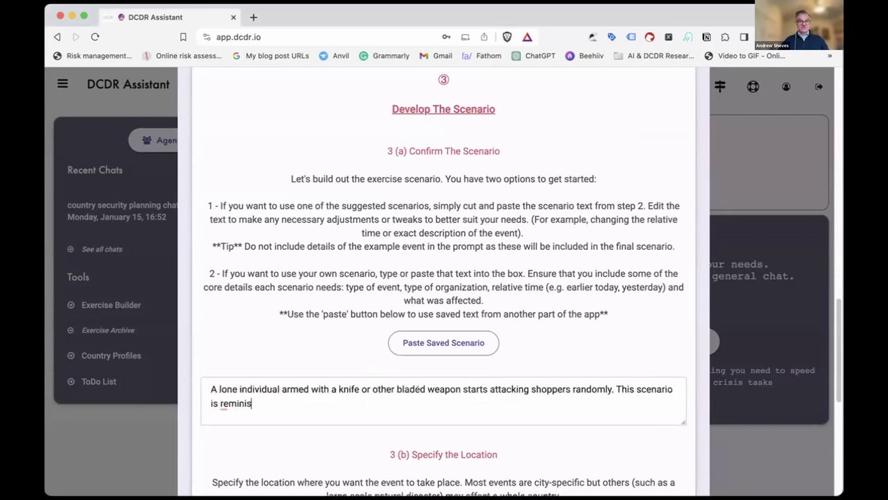
pyautogui.scroll(-2, 313, 340)
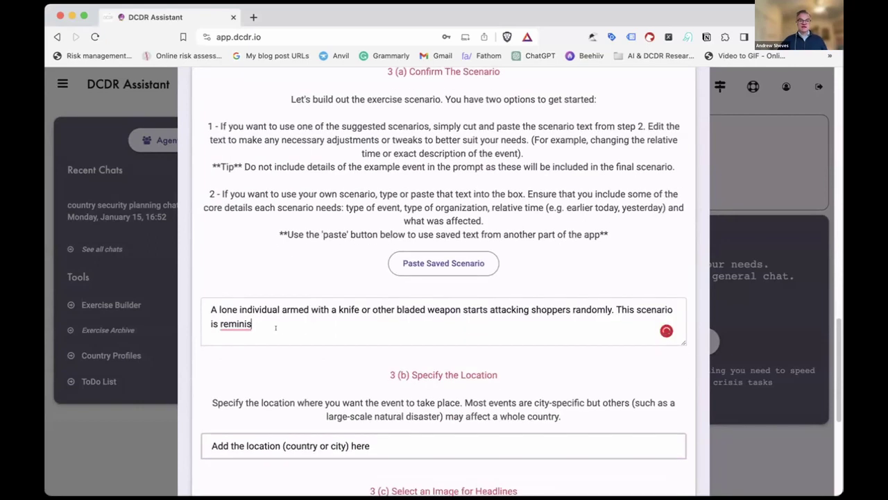
pyautogui.write('cent ')
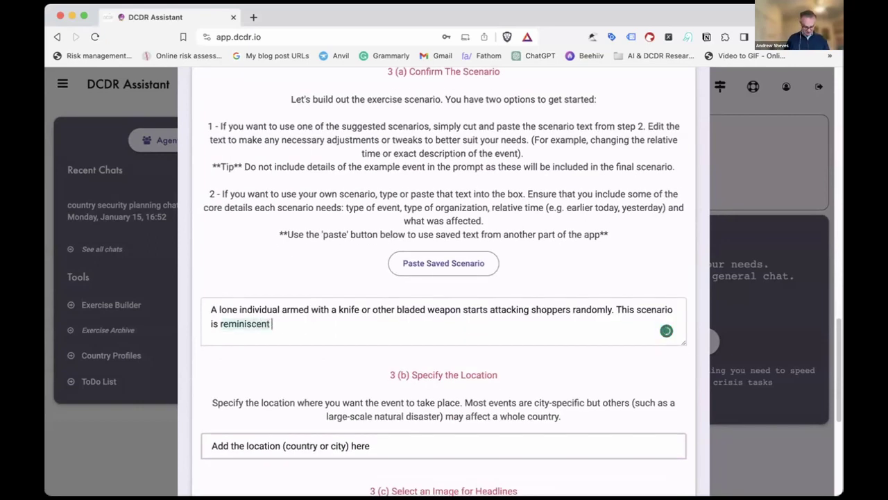
pyautogui.write('of the london b')
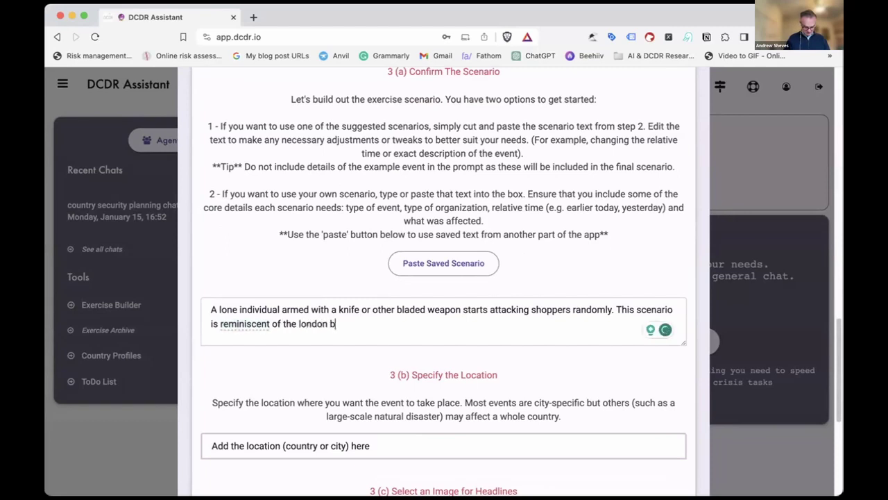
pyautogui.write('ridge attack')
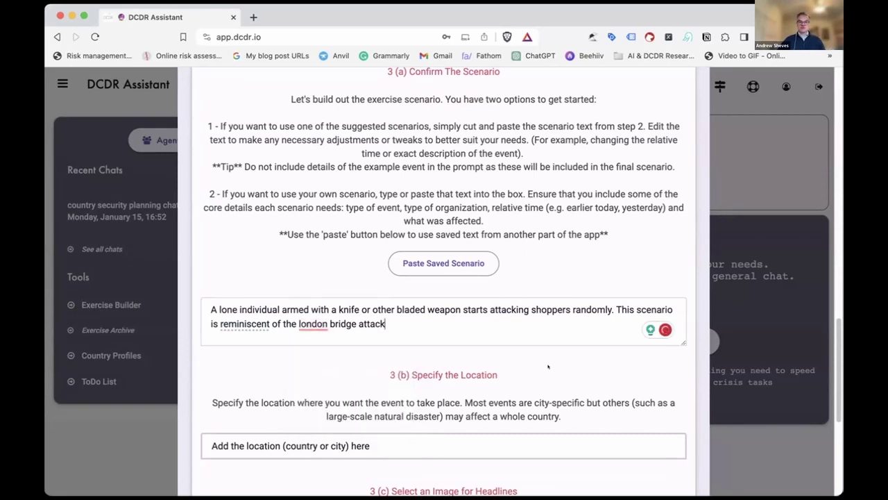
# - Specify "wandsworth" as the location where the exercise event takes place
pyautogui.scroll(-3, 548, 365)
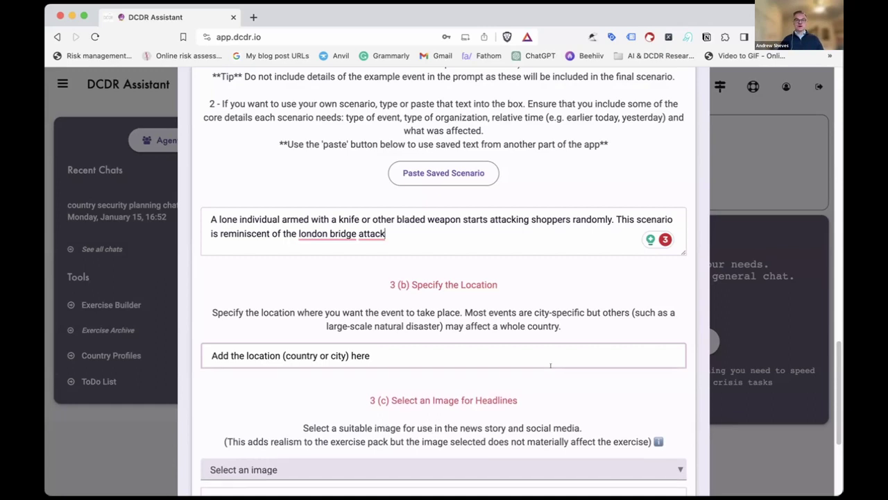
pyautogui.click(483, 348)
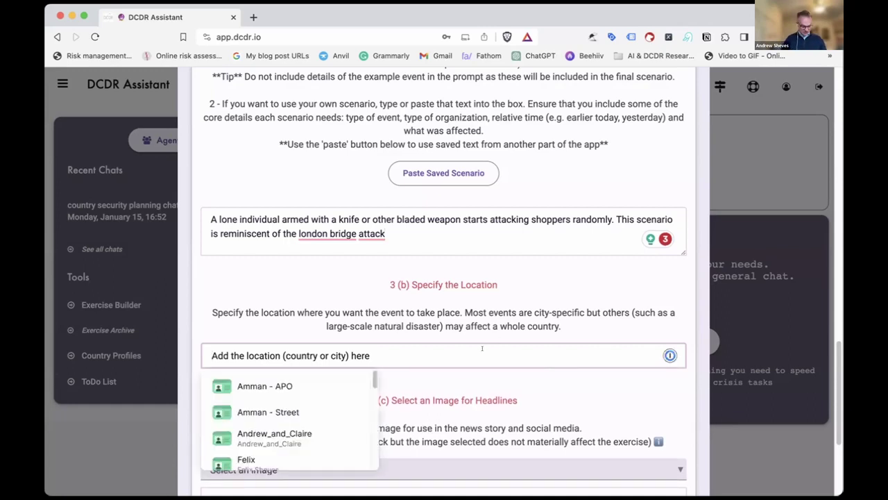
pyautogui.write('wandw')
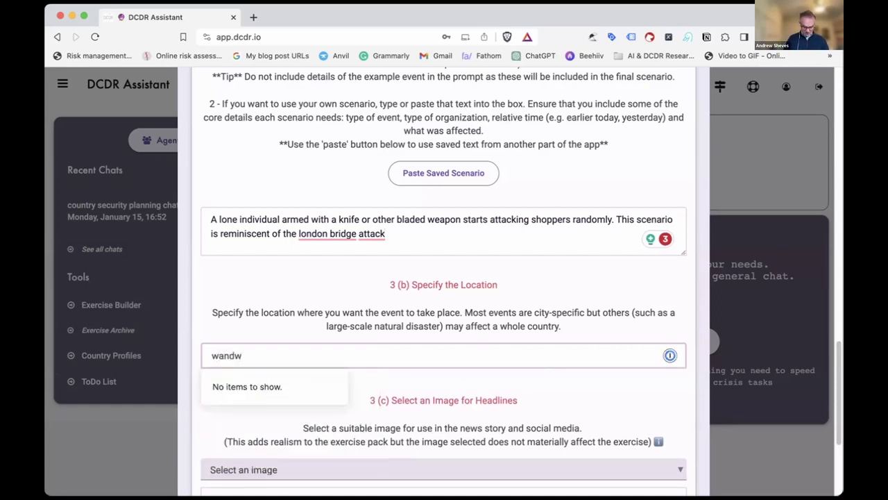
pyautogui.press('BackSpace')
pyautogui.write('sworth')
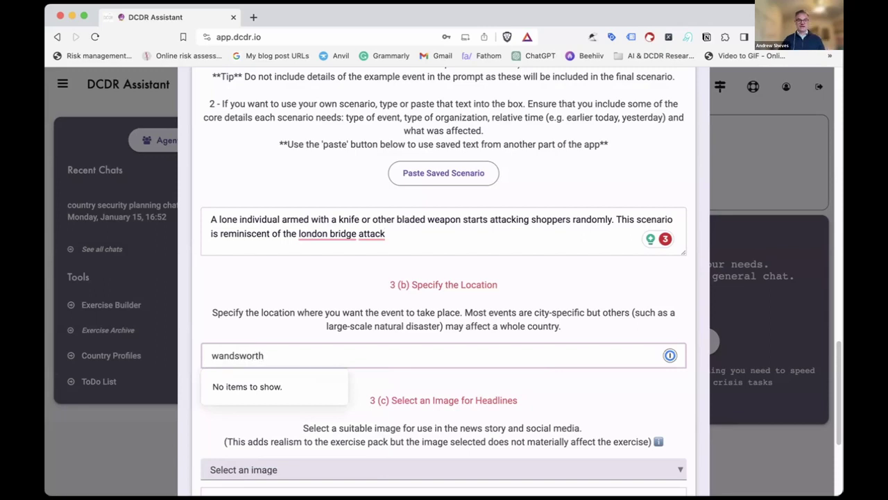
pyautogui.click(361, 280)
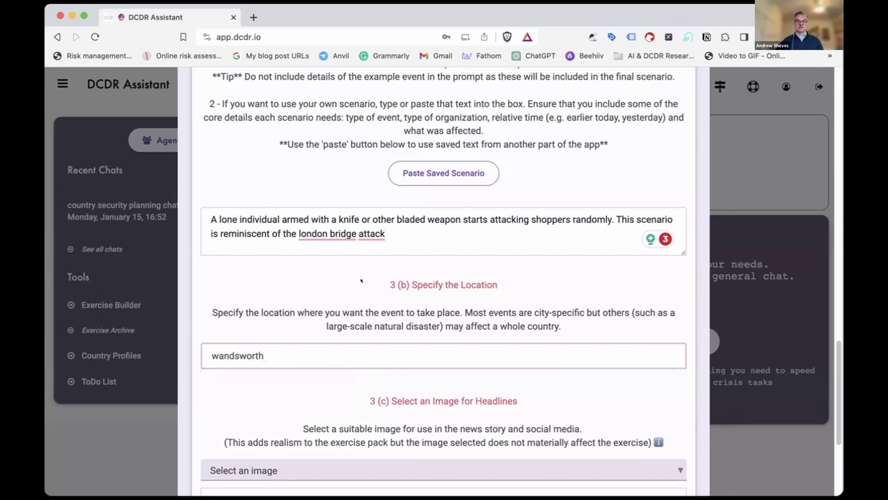
# - Choose the British police image for the exercise's news story and social media headlines
pyautogui.scroll(-4, 364, 281)
pyautogui.scroll(-2, 633, 261)
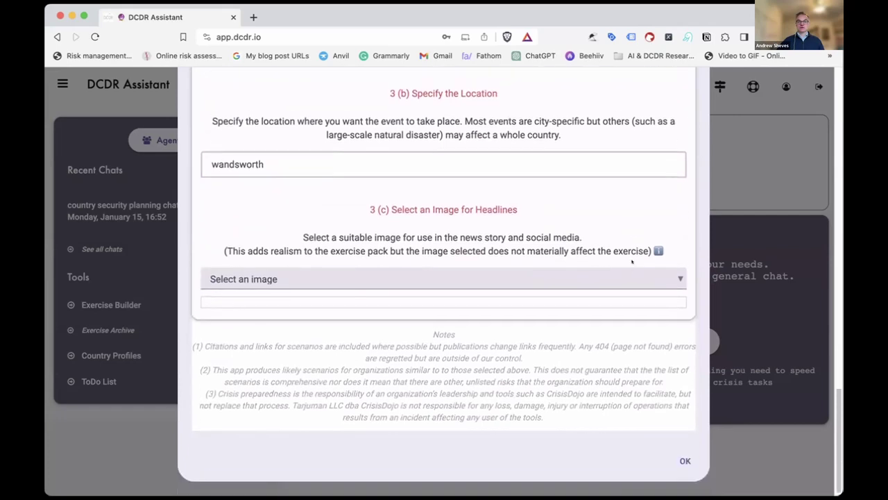
pyautogui.click(610, 274)
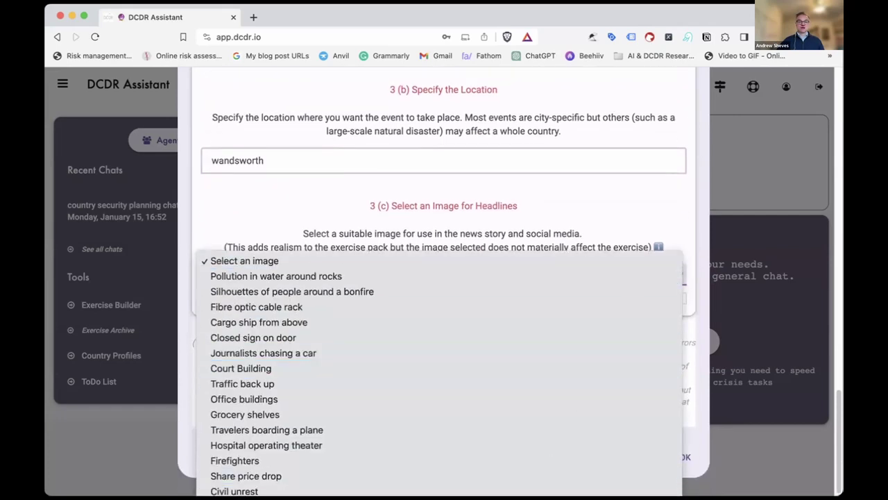
pyautogui.press('Escape')
pyautogui.press('b')
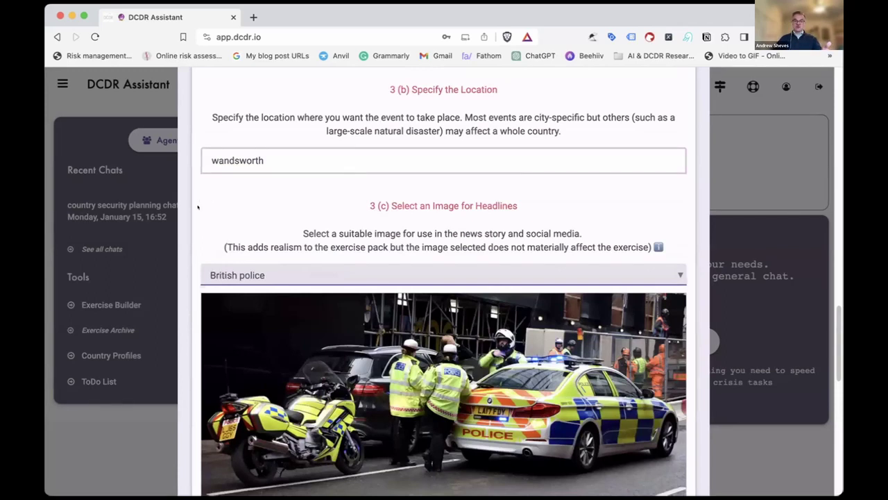
# - Generate the written exercise materials from the completed scenario details
pyautogui.scroll(-1, 193, 201)
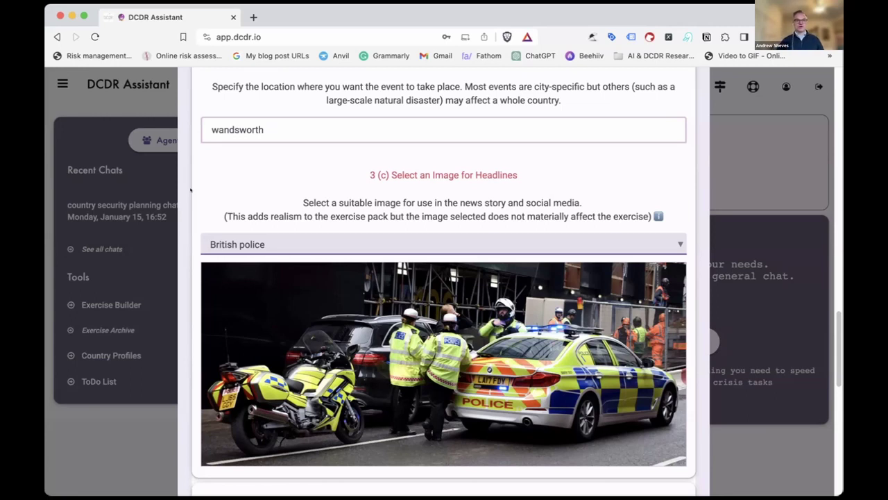
pyautogui.scroll(-5, 236, 243)
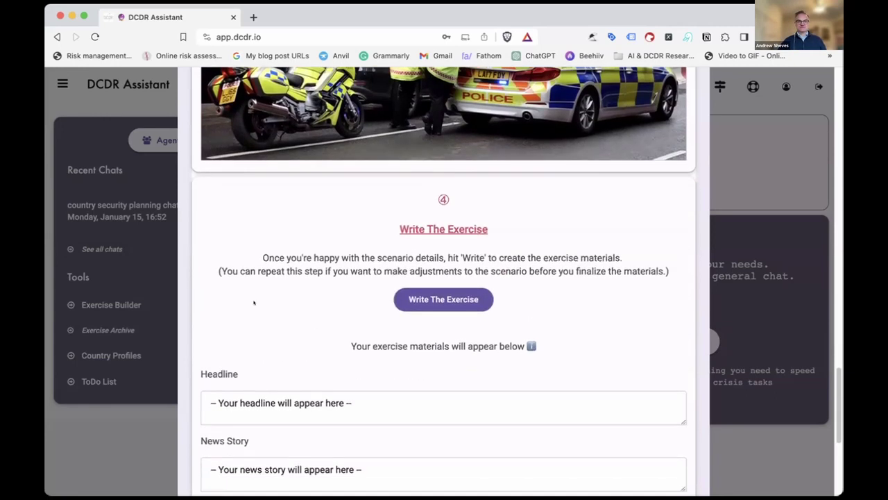
pyautogui.scroll(-1, 305, 297)
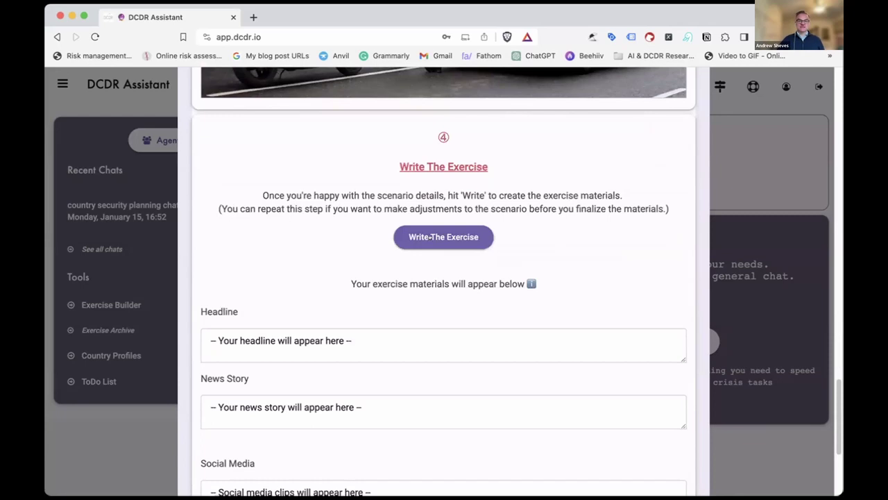
pyautogui.click(430, 236)
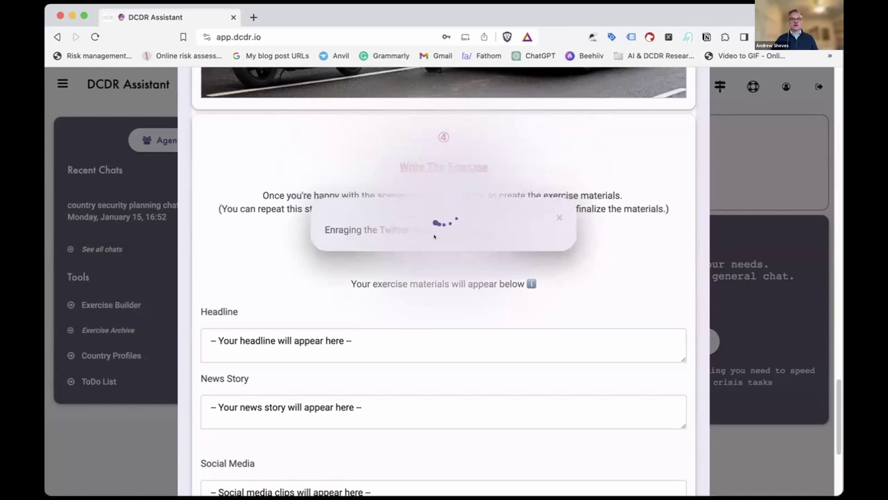
# - Review the generated headline, news story and social media posts for the exercise
pyautogui.scroll(-2, 641, 291)
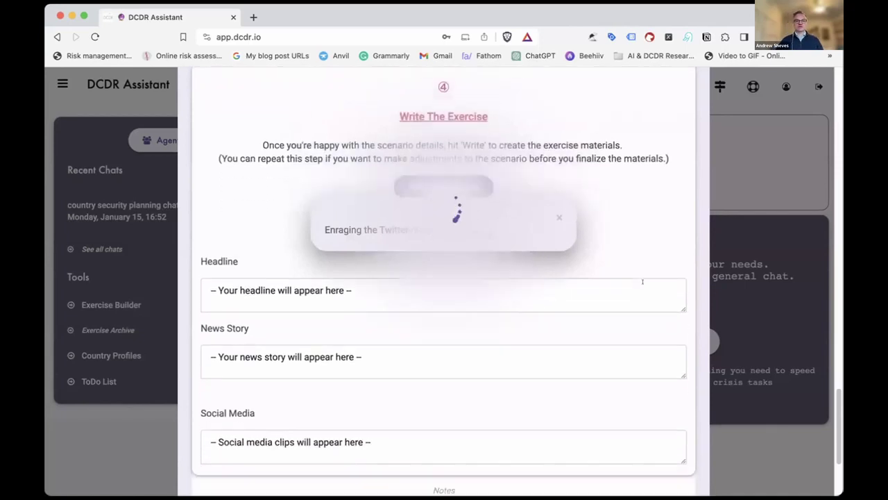
pyautogui.scroll(-1, 642, 282)
pyautogui.scroll(-1, 650, 310)
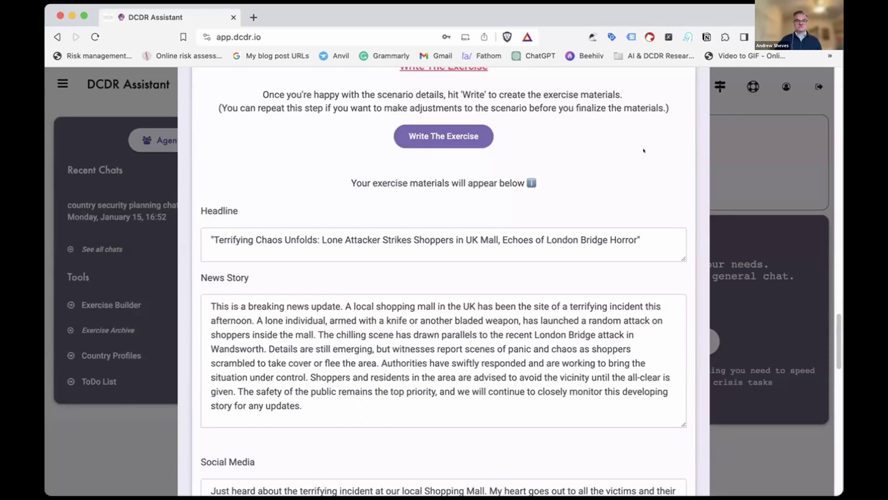
pyautogui.scroll(-3, 644, 151)
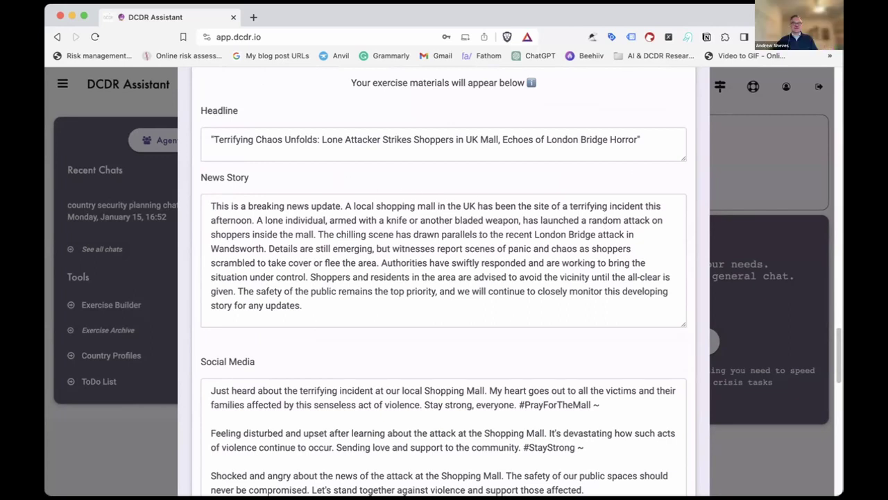
pyautogui.scroll(-5, 480, 236)
pyautogui.scroll(-3, 480, 236)
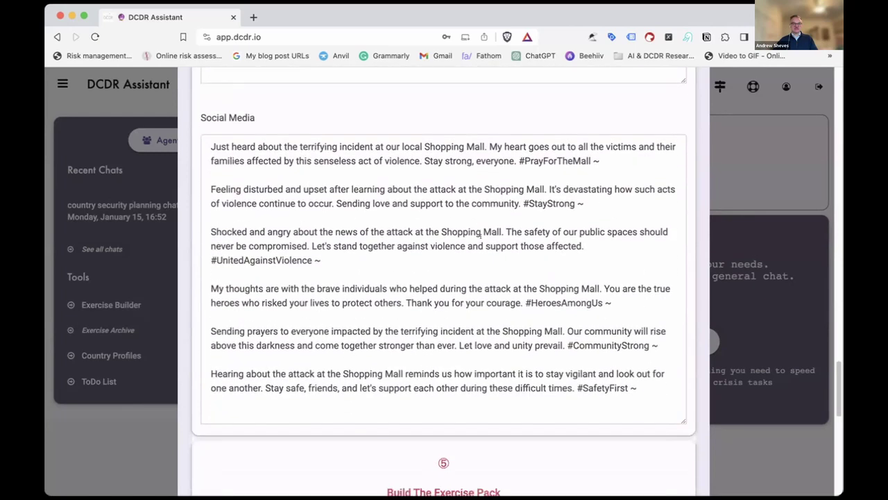
# - Recheck the headline, news story and social media posts, and build the exercise pack from them
pyautogui.scroll(10, 480, 237)
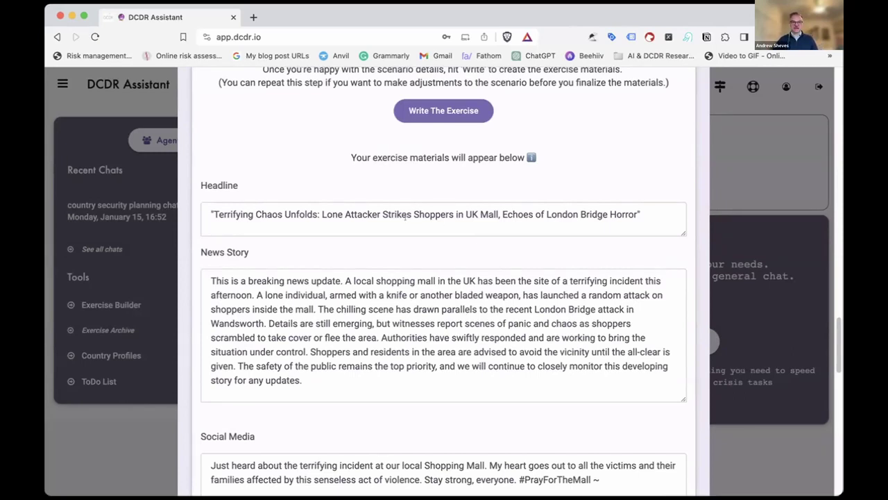
pyautogui.scroll(-8, 349, 377)
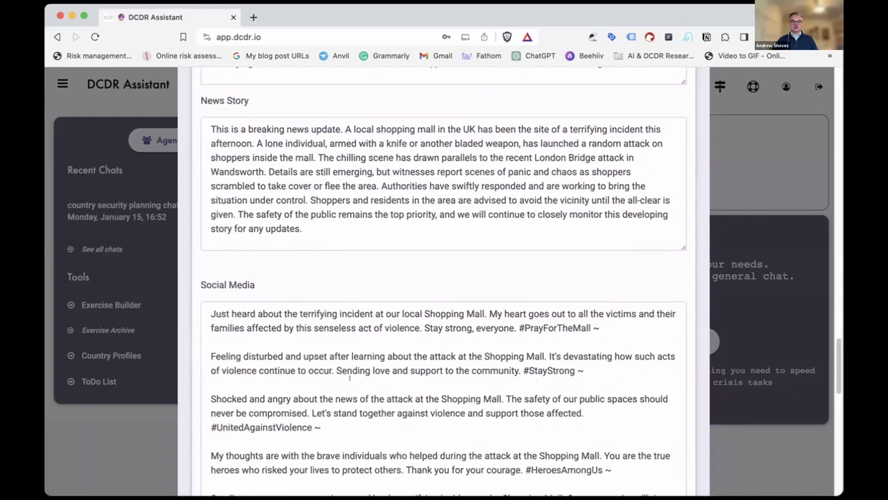
pyautogui.scroll(-3, 349, 378)
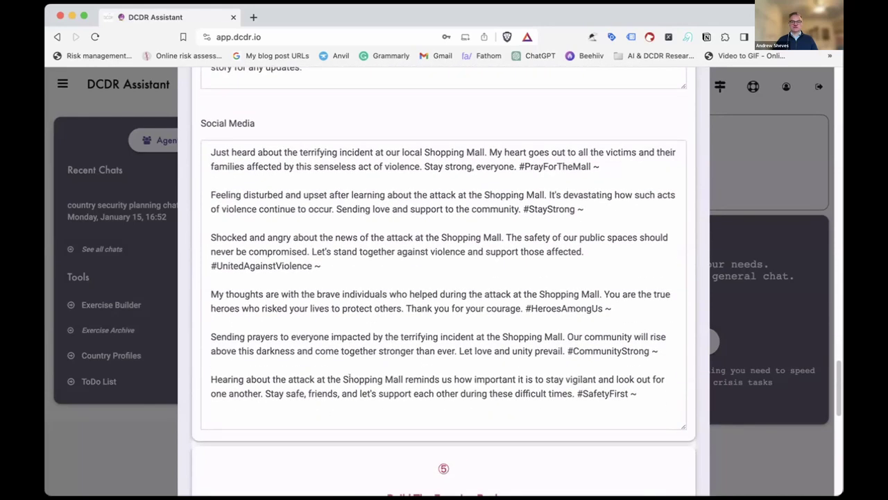
pyautogui.scroll(-13, 348, 377)
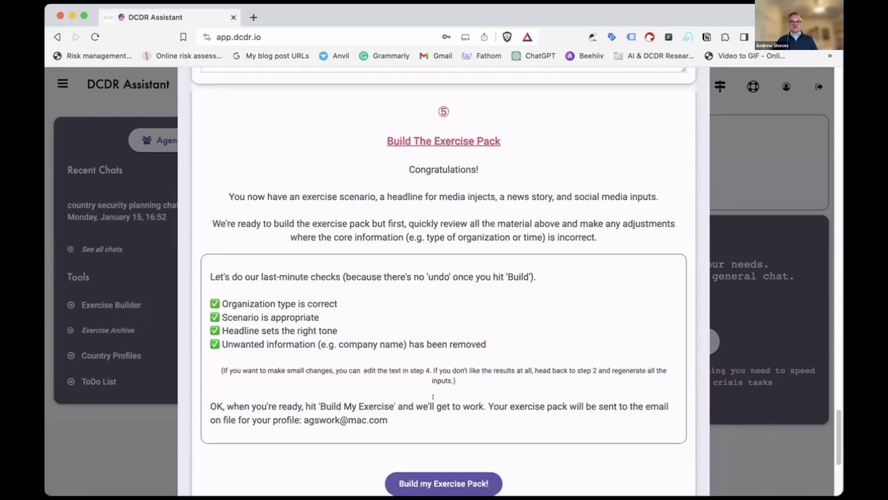
pyautogui.scroll(-2, 432, 396)
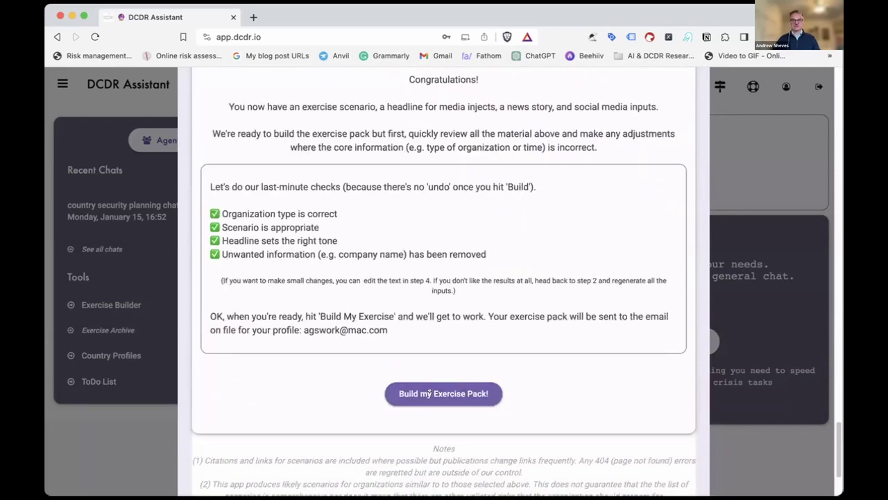
pyautogui.click(428, 393)
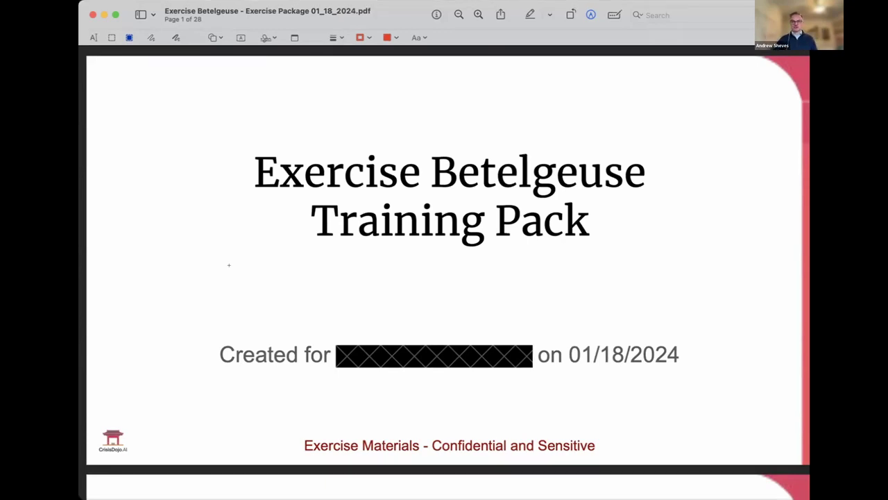
# - Switch to the Exercise Betelgeuse training pack PDF and look through its opening pages
pyautogui.scroll(-10, 229, 265)
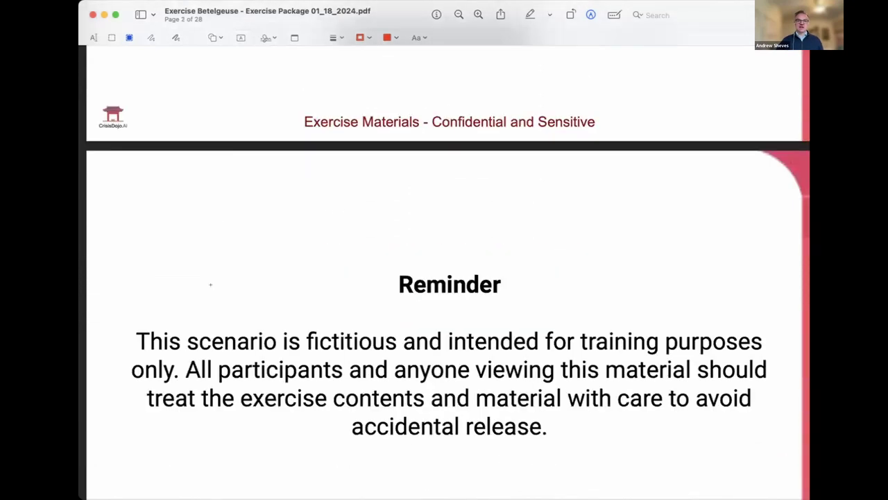